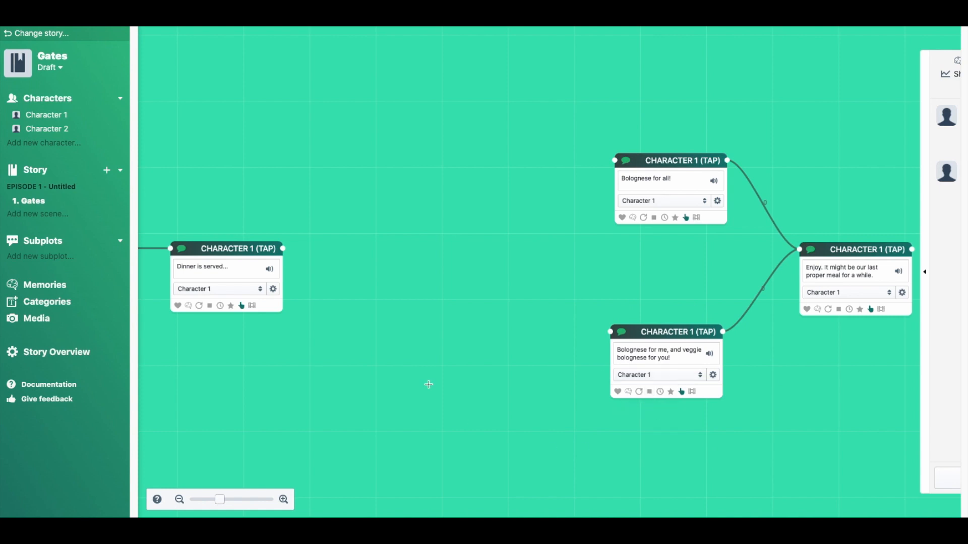
Create a Gate node with a decision condition requiring the player_veggie memory to be "Player is a veggie"
{"action": "double_click", "coordinate": [425, 359]}
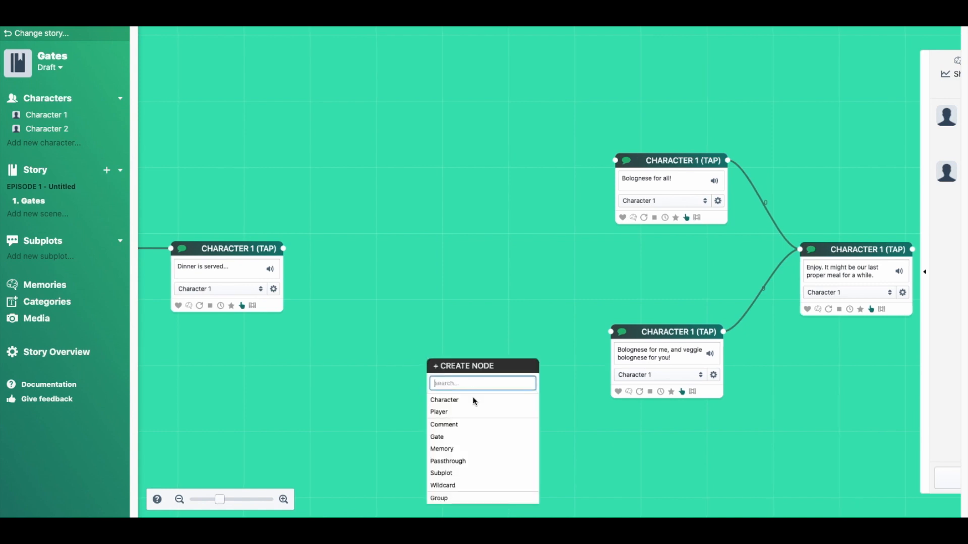
{"action": "left_click", "coordinate": [446, 438]}
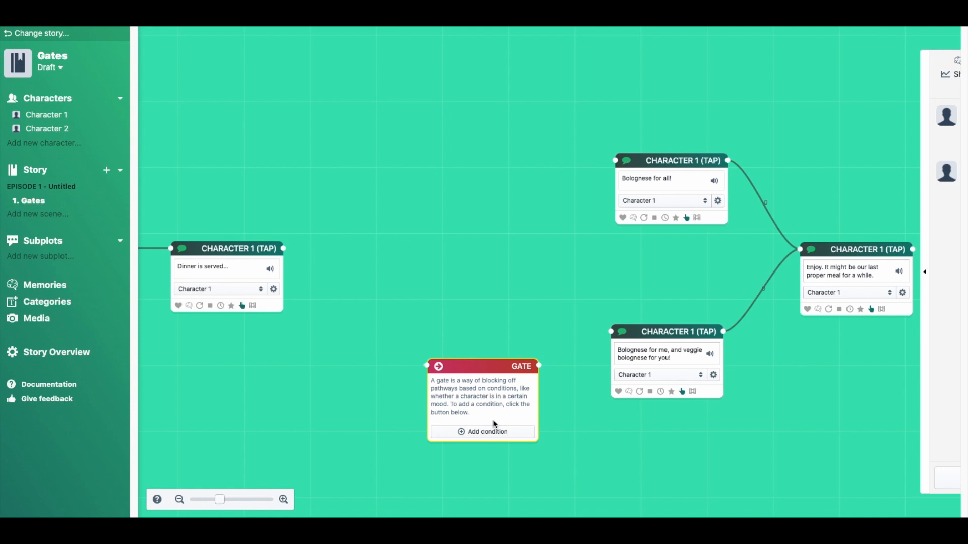
{"action": "left_click", "coordinate": [494, 436]}
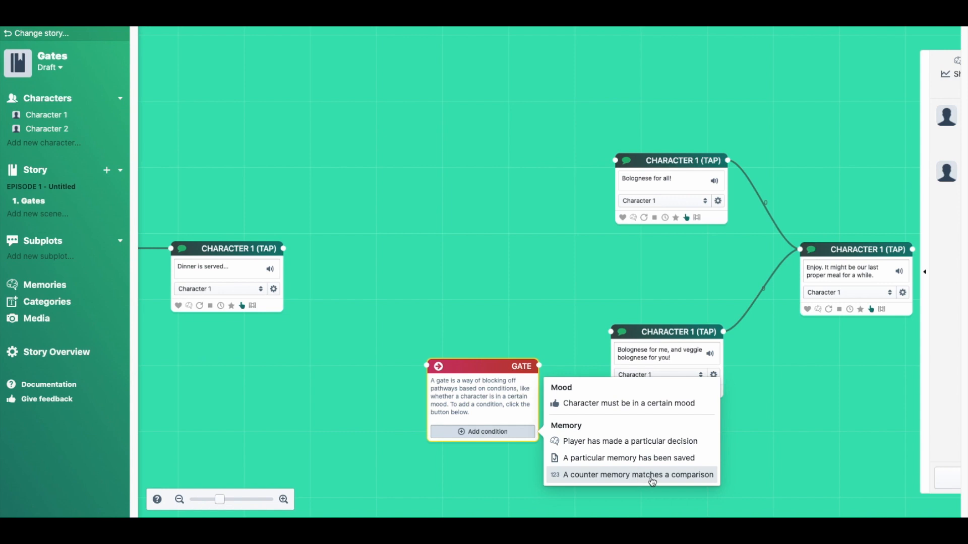
{"action": "left_click", "coordinate": [643, 444]}
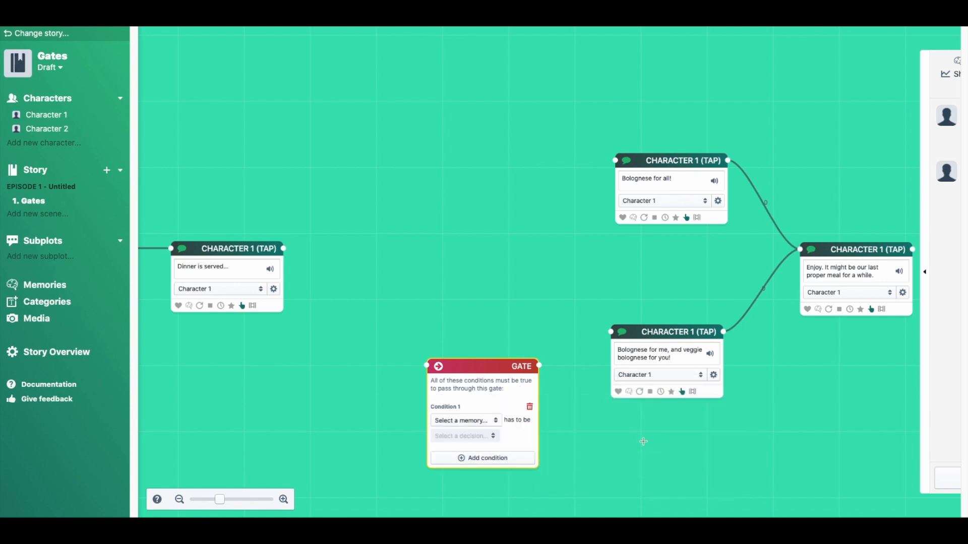
{"action": "left_click", "coordinate": [467, 422]}
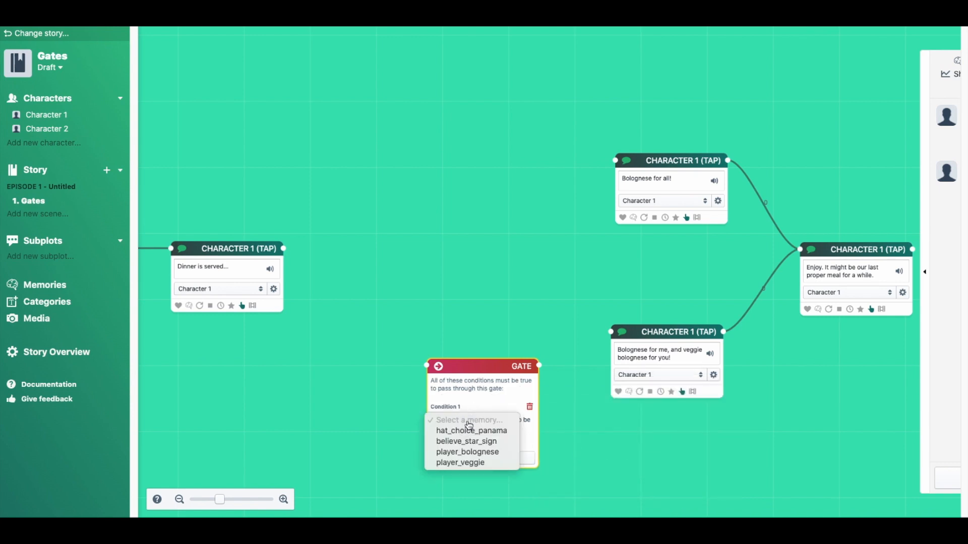
{"action": "left_click", "coordinate": [468, 463]}
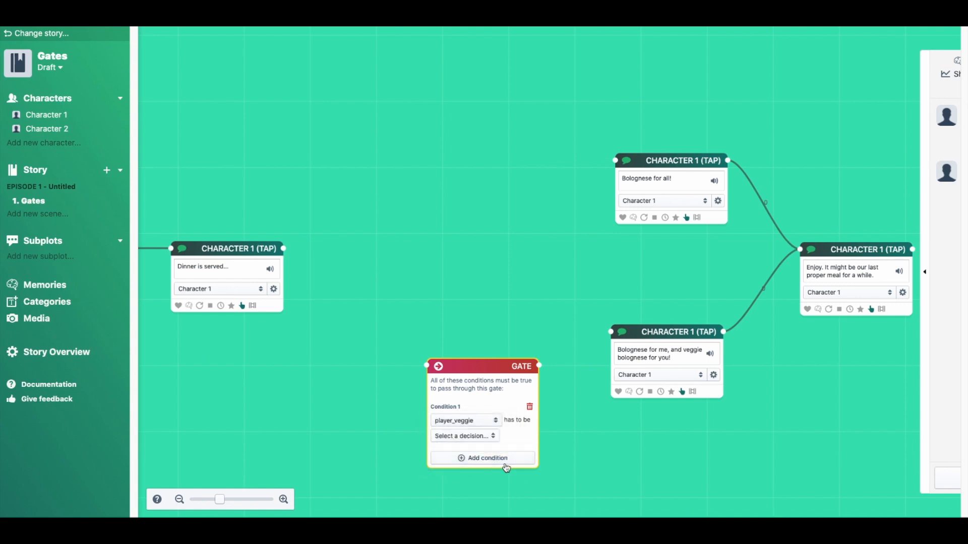
{"action": "left_click", "coordinate": [485, 442]}
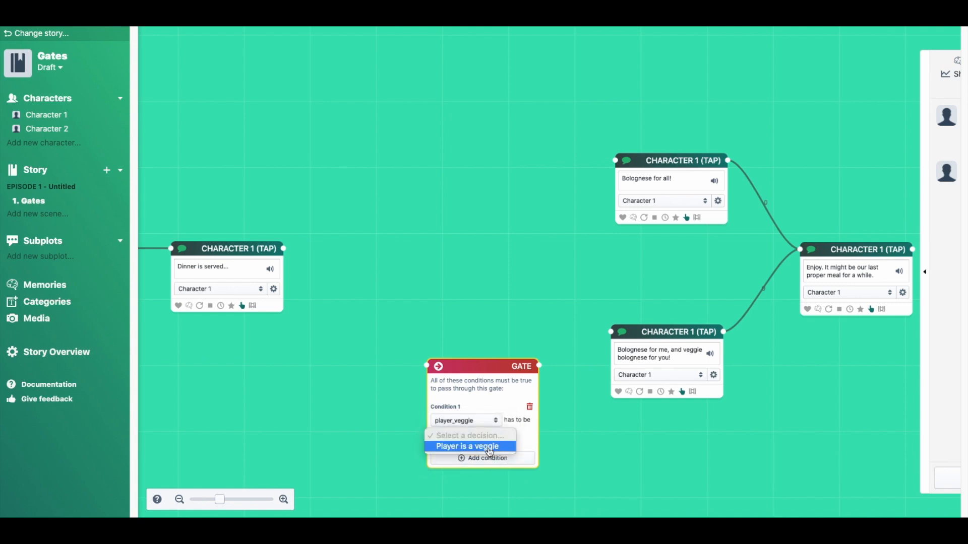
{"action": "left_click", "coordinate": [488, 447]}
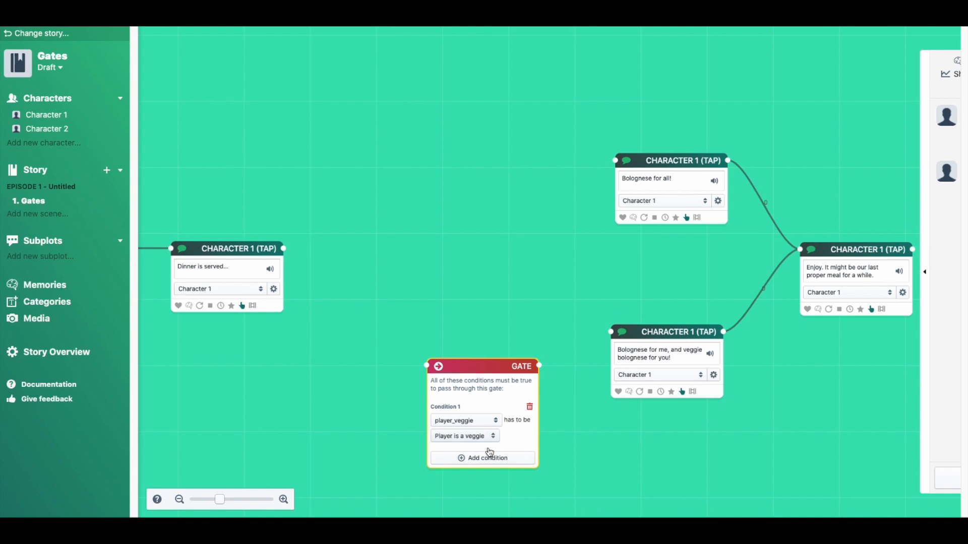
Reposition the gate, link "Dinner is served..." through it to the veggie bolognese node, and link "Dinner is served..." directly to "Bolognese for all!"
{"action": "left_click_drag", "start_coordinate": [524, 368], "coordinate": [474, 301]}
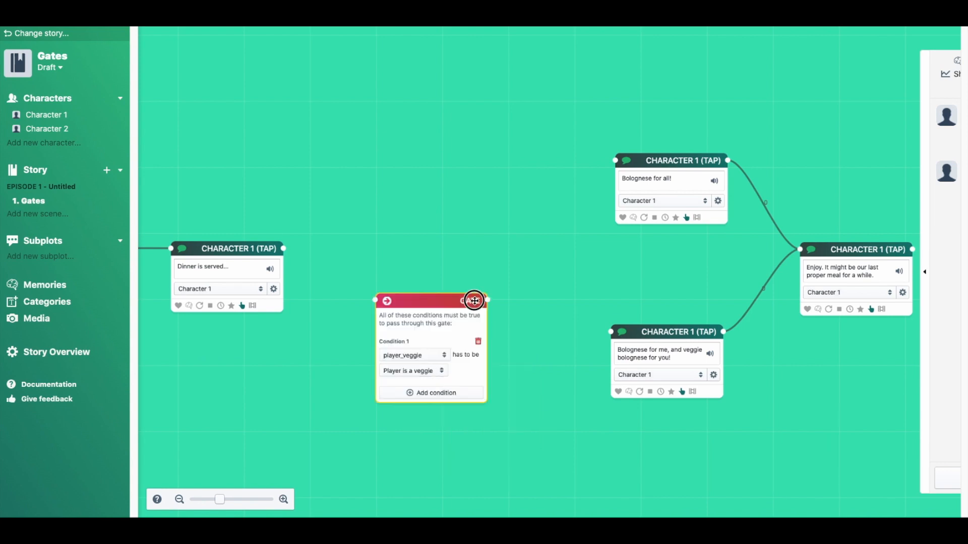
{"action": "left_click_drag", "start_coordinate": [284, 248], "coordinate": [376, 295]}
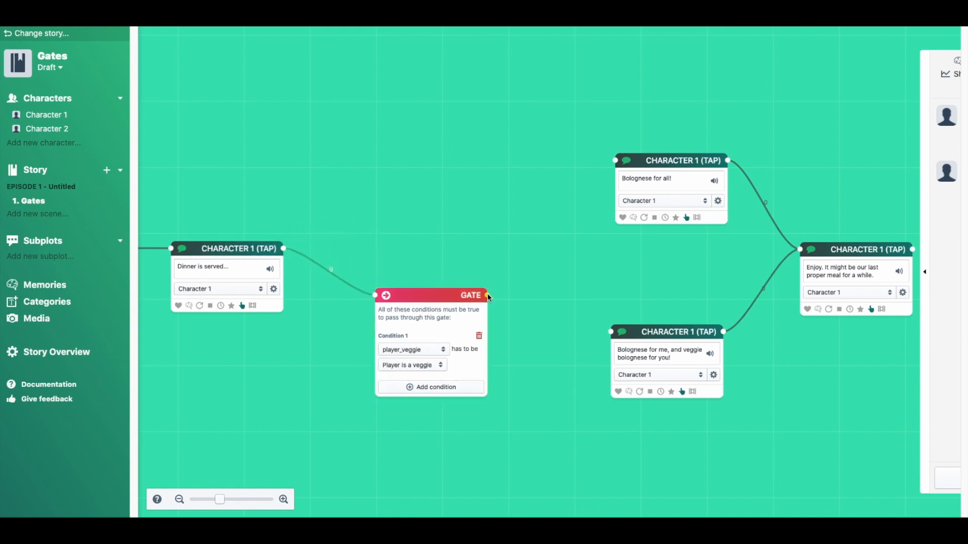
{"action": "left_click_drag", "start_coordinate": [489, 293], "coordinate": [618, 333]}
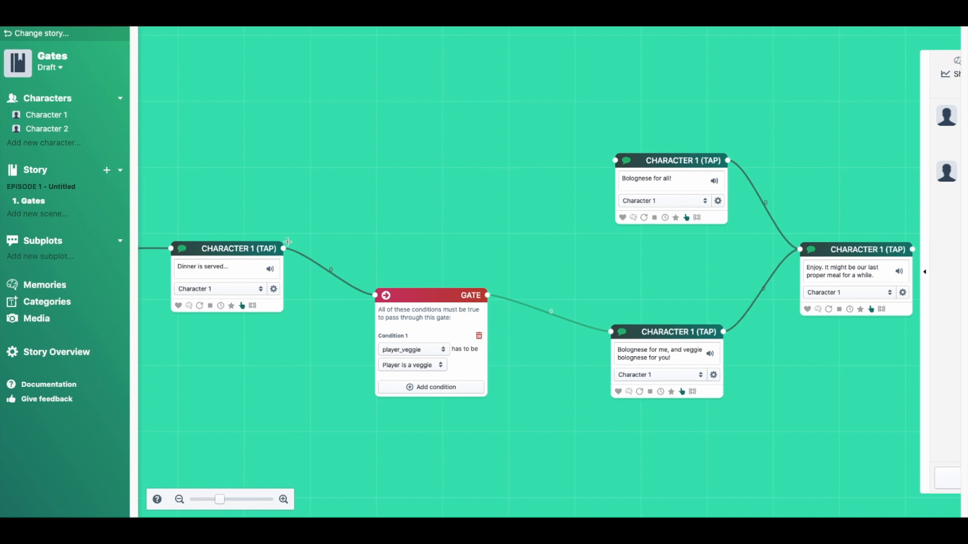
{"action": "left_click_drag", "start_coordinate": [284, 249], "coordinate": [623, 161]}
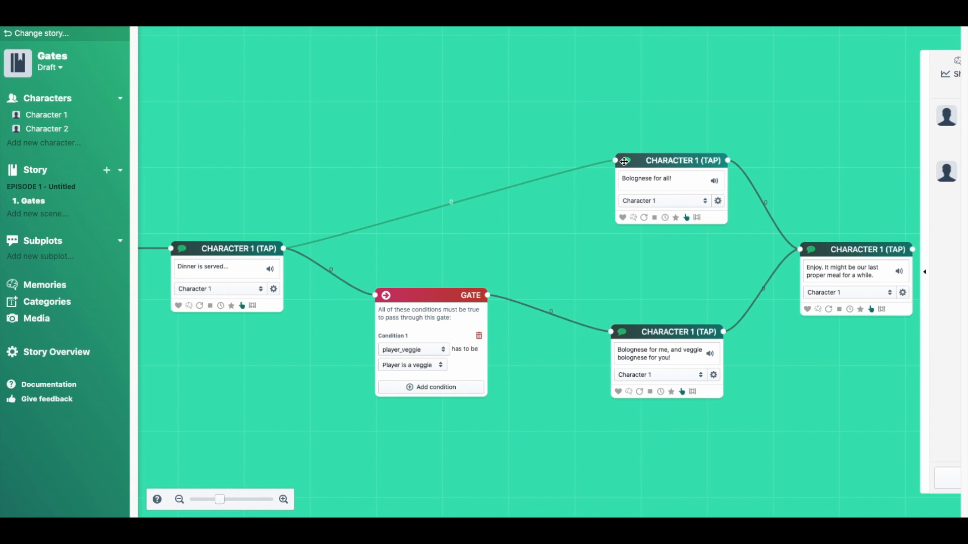
Delete the player_veggie gate and create a new Gate node in the same area
{"action": "left_click", "coordinate": [420, 298]}
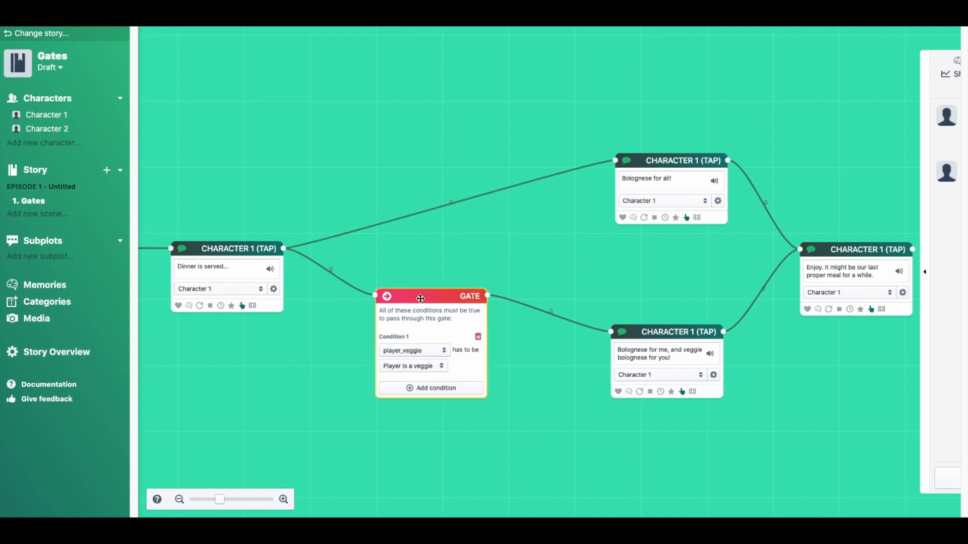
{"action": "key", "text": "Delete"}
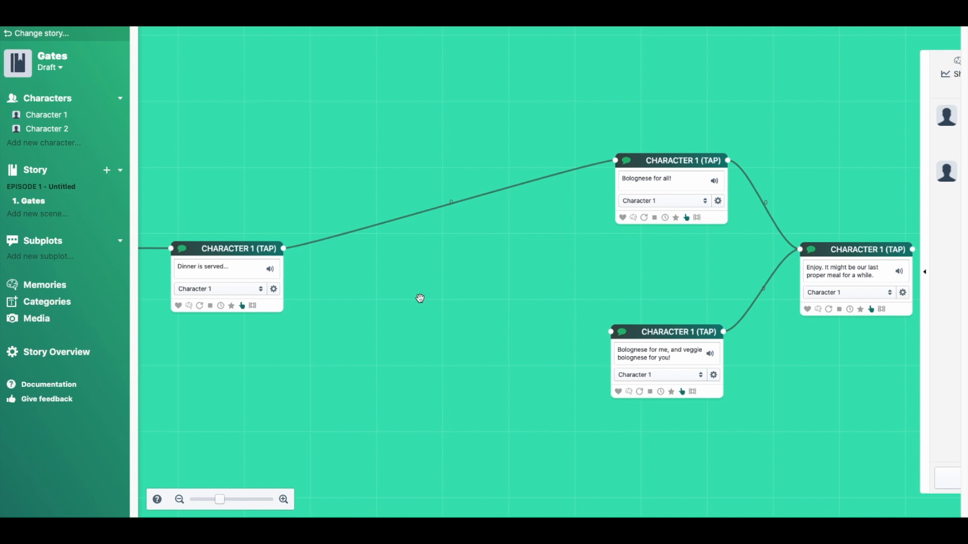
{"action": "double_click", "coordinate": [419, 298]}
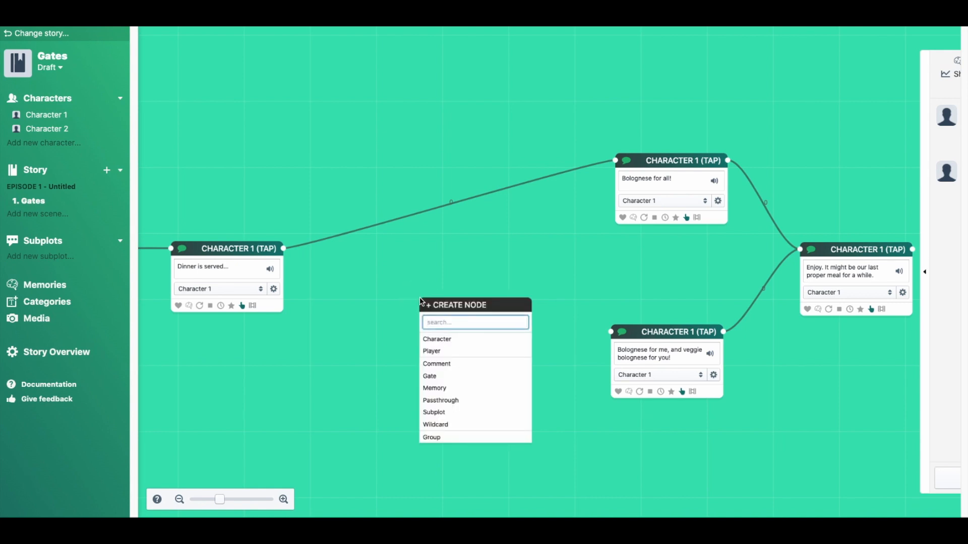
{"action": "left_click", "coordinate": [431, 377]}
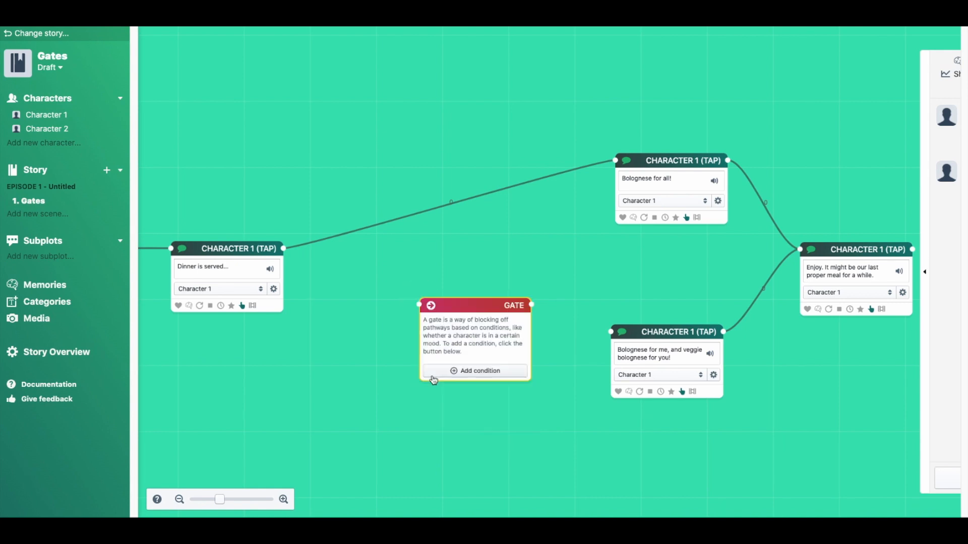
Give the gate a counter condition requiring insult_character1 to be greater than/equal to 3, and link "Dinner is served..." to the gate
{"action": "left_click", "coordinate": [464, 372]}
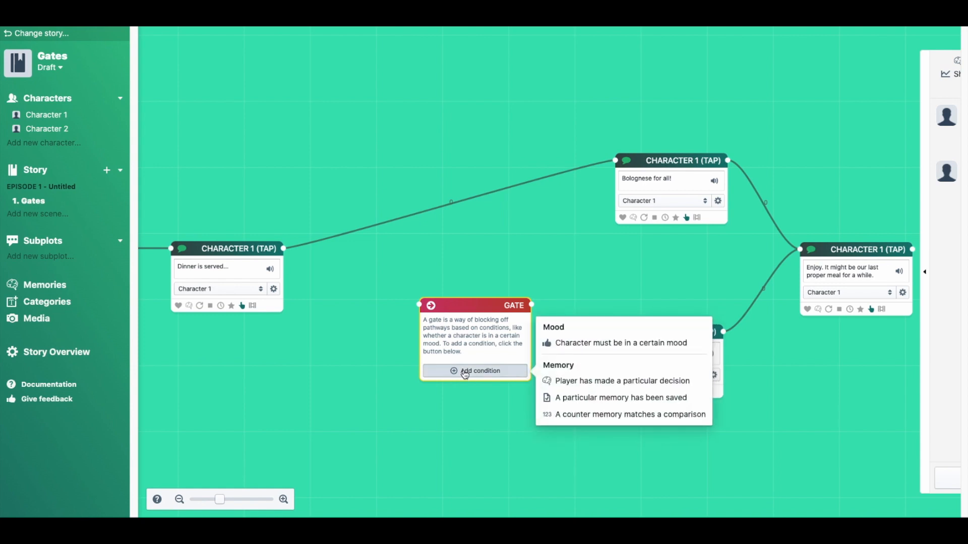
{"action": "left_click", "coordinate": [611, 416]}
{"action": "left_click", "coordinate": [464, 361]}
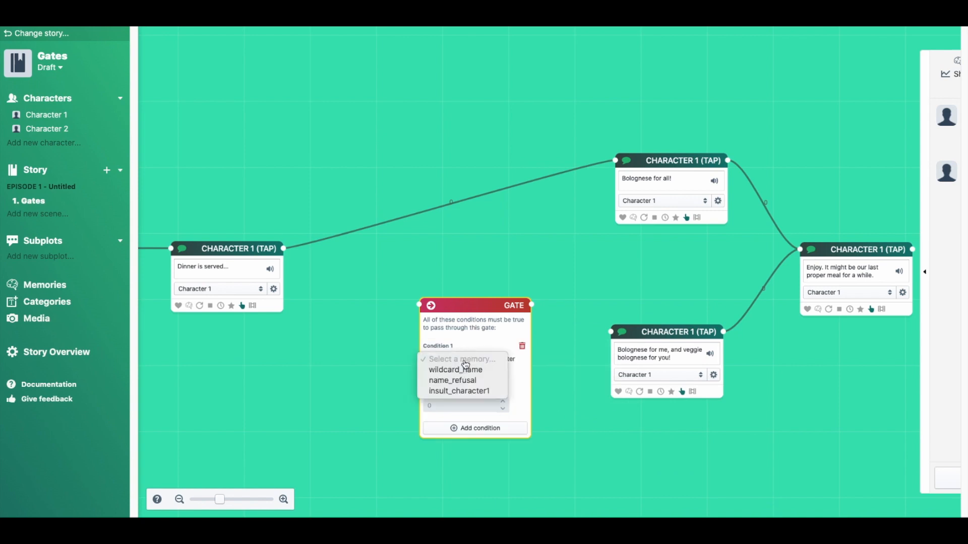
{"action": "left_click", "coordinate": [475, 391]}
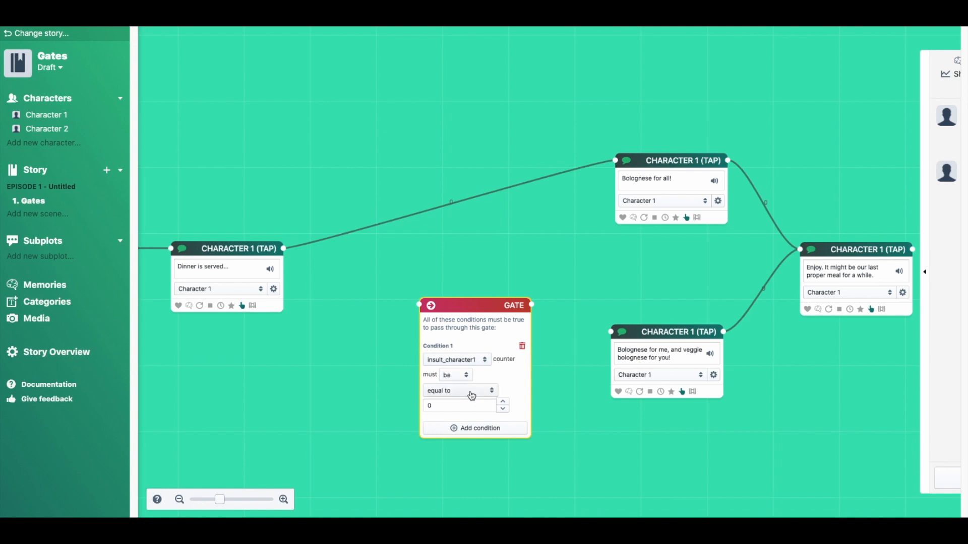
{"action": "left_click", "coordinate": [471, 395]}
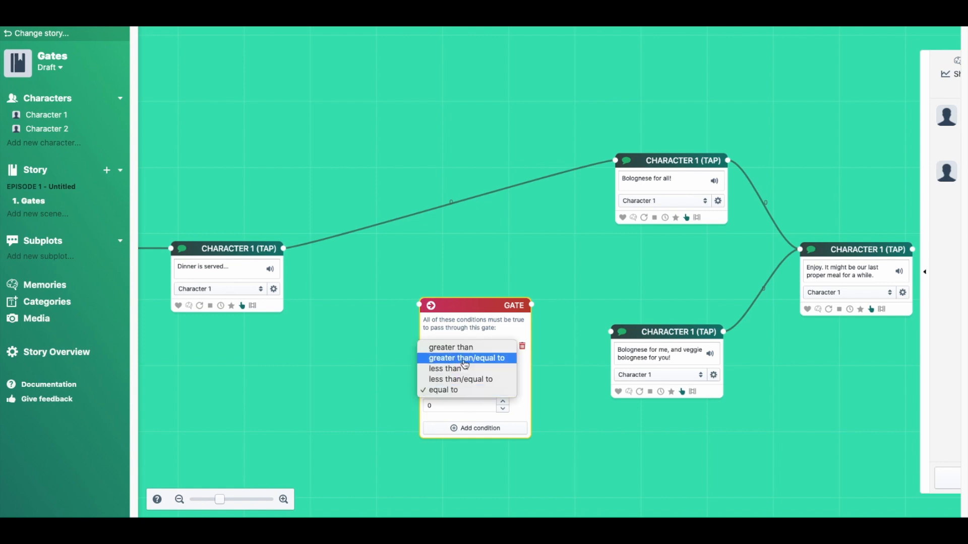
{"action": "left_click", "coordinate": [465, 359]}
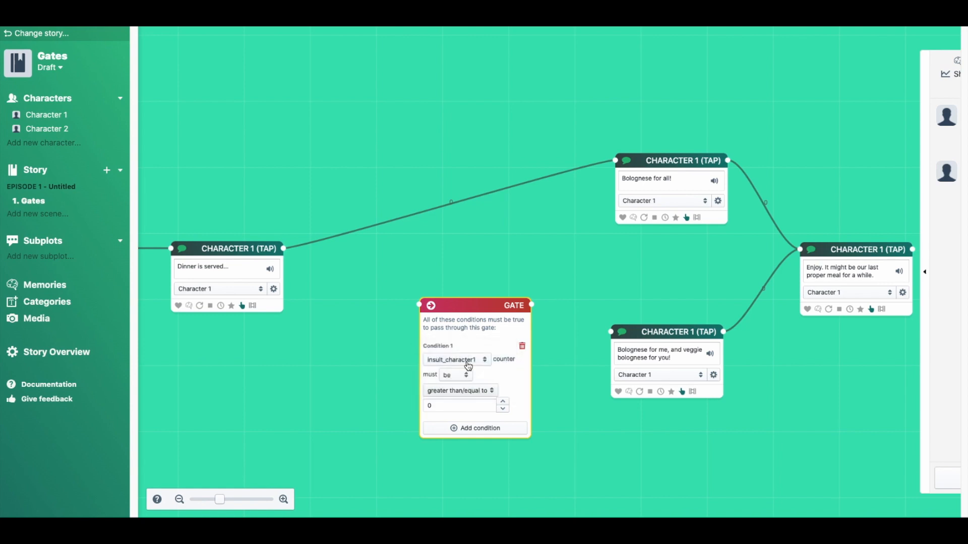
{"action": "left_click", "coordinate": [503, 402]}
{"action": "left_click", "coordinate": [503, 402]}
{"action": "left_click", "coordinate": [503, 401]}
{"action": "left_click_drag", "start_coordinate": [283, 248], "coordinate": [426, 314]}
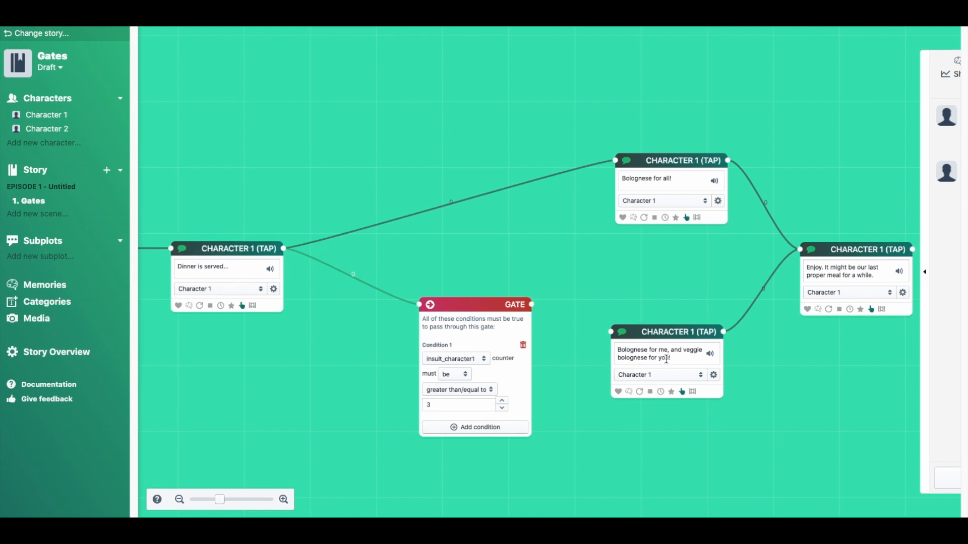
Replace the veggie bolognese dialogue with "No dinner for you.You shouldn't insult me so much." and link the gate to that node
{"action": "left_click_drag", "start_coordinate": [670, 358], "coordinate": [615, 352]}
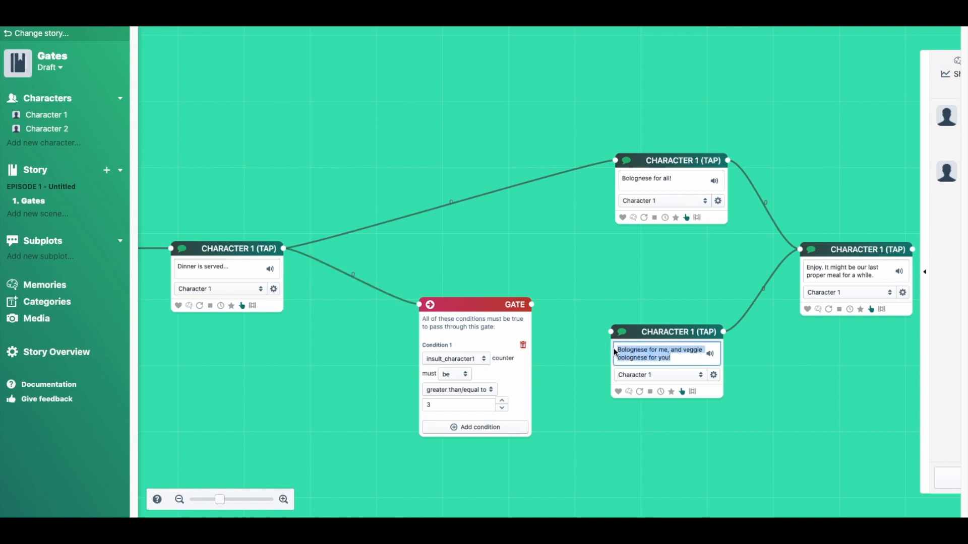
{"action": "key", "text": "BackSpace"}
{"action": "type", "text": "No dinner for you.You shouldn't"}
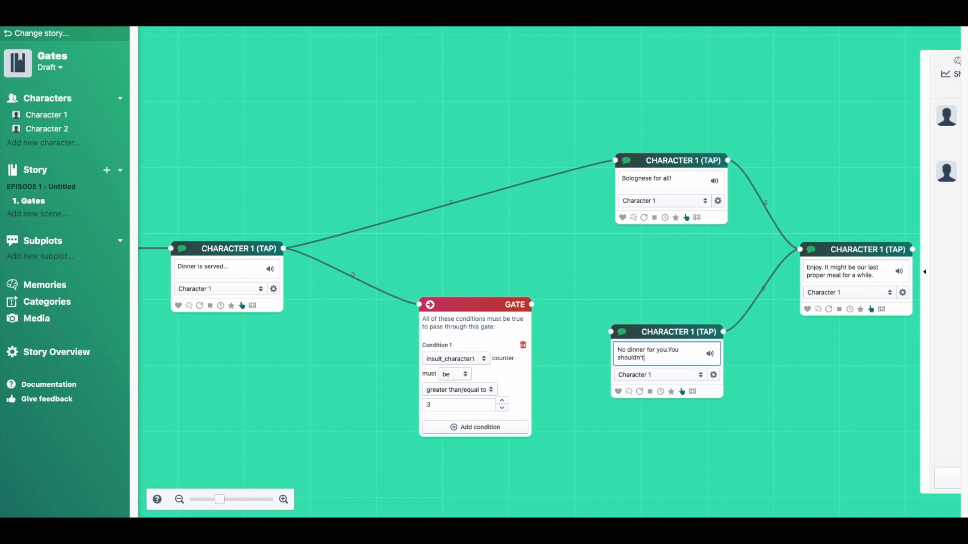
{"action": "type", "text": " insult me so much."}
{"action": "left_click_drag", "start_coordinate": [531, 305], "coordinate": [642, 338]}
{"action": "left_click", "coordinate": [669, 350]}
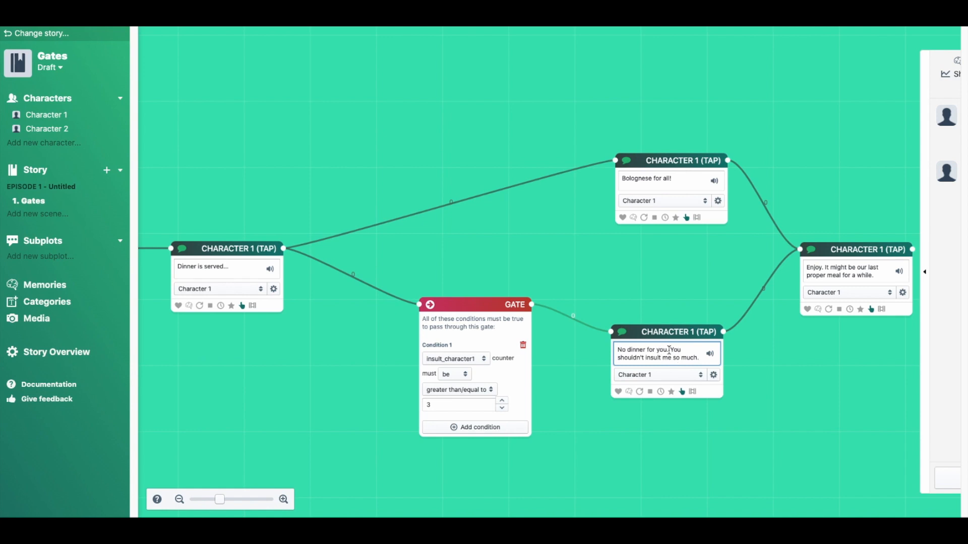